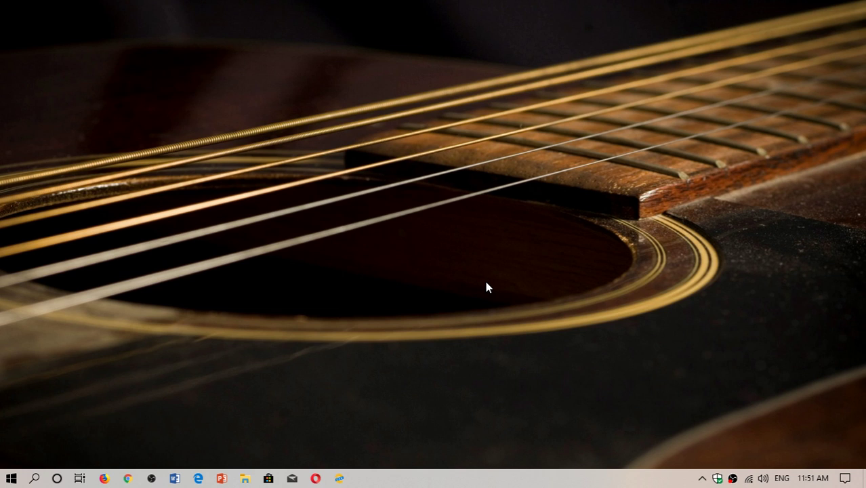
Open Windows Security from the system tray shield to its Security at a glance page.
{"action": "left_click", "coordinate": [718, 479]}
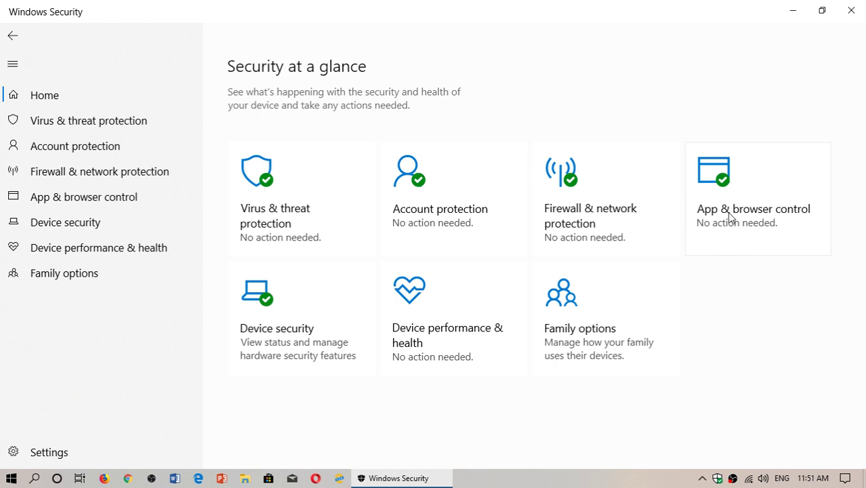
Go to App & browser control, showing SmartScreen set to Warn for apps, files and Edge.
{"action": "left_click", "coordinate": [729, 216]}
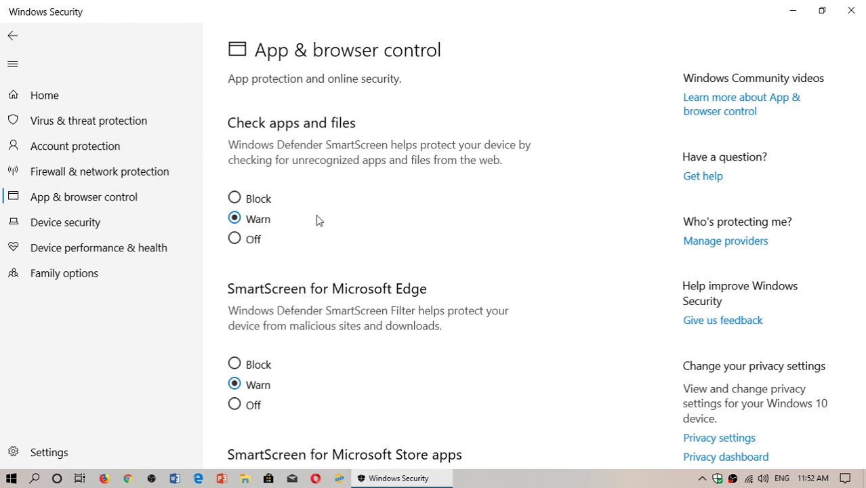
{"action": "scroll", "coordinate": [318, 219], "scroll_direction": "down", "scroll_amount": 1}
{"action": "scroll", "coordinate": [318, 219], "scroll_direction": "down", "scroll_amount": 2}
{"action": "scroll", "coordinate": [317, 219], "scroll_direction": "down", "scroll_amount": 2}
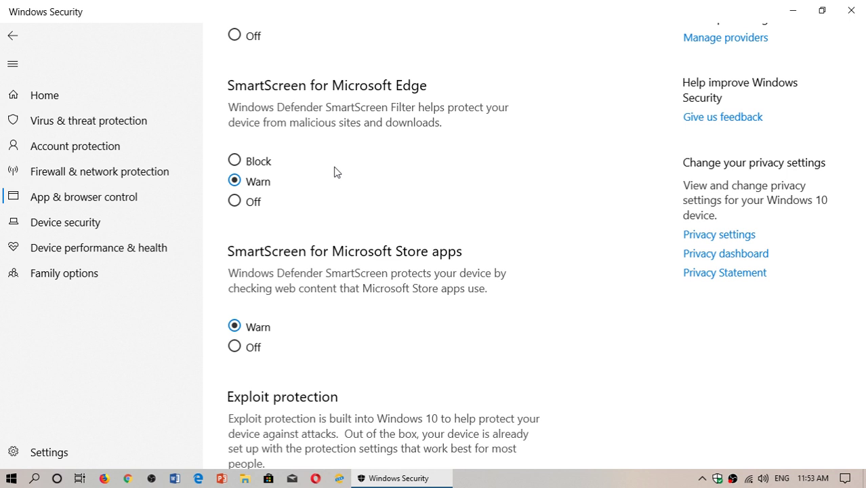
{"action": "scroll", "coordinate": [335, 172], "scroll_direction": "up", "scroll_amount": 2}
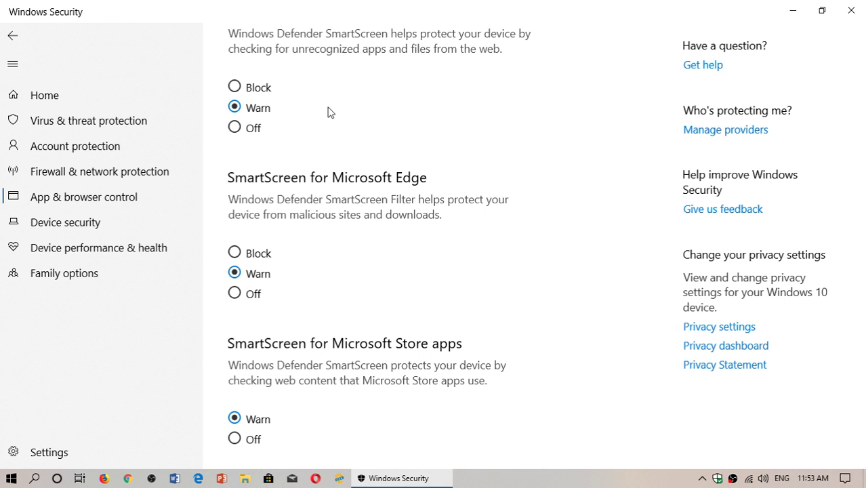
{"action": "scroll", "coordinate": [329, 112], "scroll_direction": "down", "scroll_amount": 1}
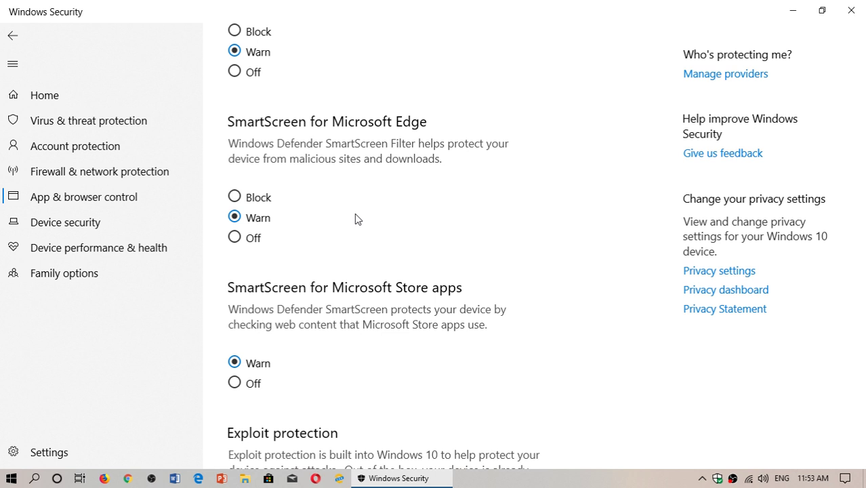
{"action": "scroll", "coordinate": [355, 214], "scroll_direction": "down", "scroll_amount": 3}
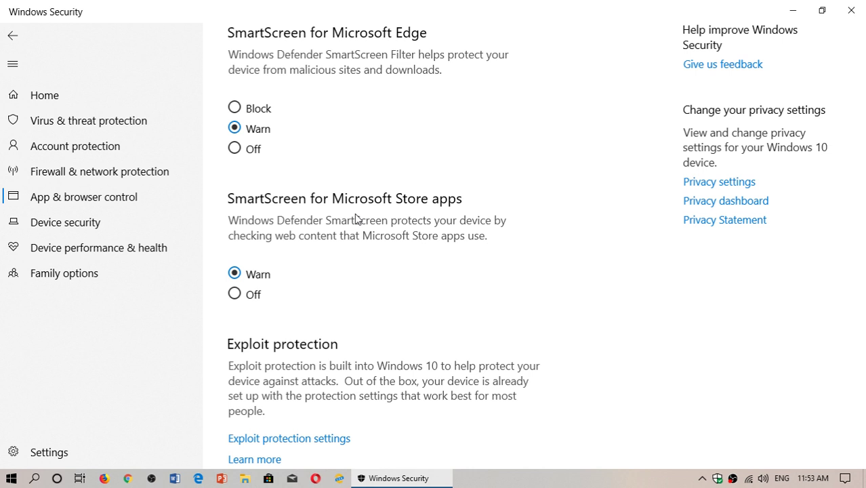
{"action": "scroll", "coordinate": [355, 213], "scroll_direction": "down", "scroll_amount": 1}
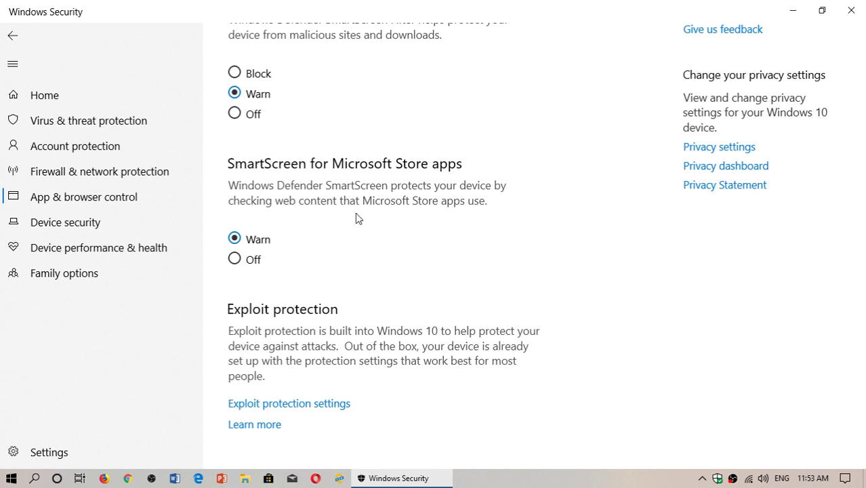
Open Exploit protection settings and review the System settings mitigations, all at their defaults.
{"action": "left_click", "coordinate": [275, 405]}
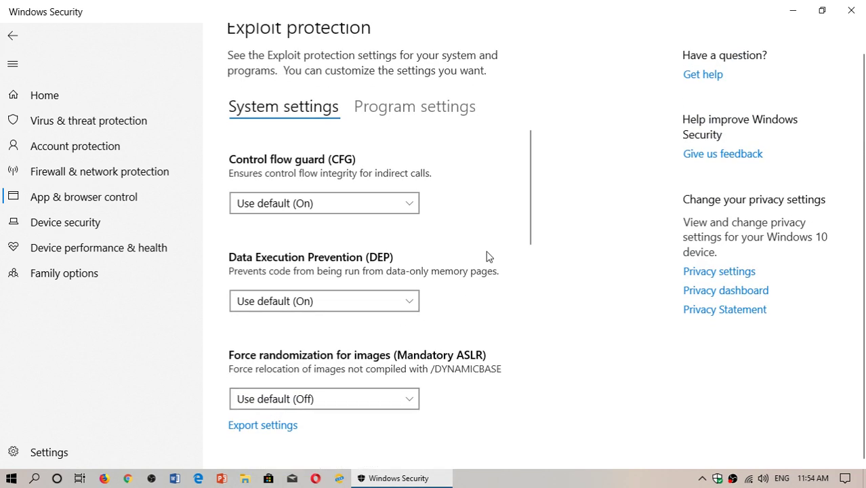
{"action": "scroll", "coordinate": [488, 256], "scroll_direction": "down", "scroll_amount": 2}
{"action": "scroll", "coordinate": [488, 257], "scroll_direction": "down", "scroll_amount": 2}
{"action": "scroll", "coordinate": [489, 256], "scroll_direction": "down", "scroll_amount": 2}
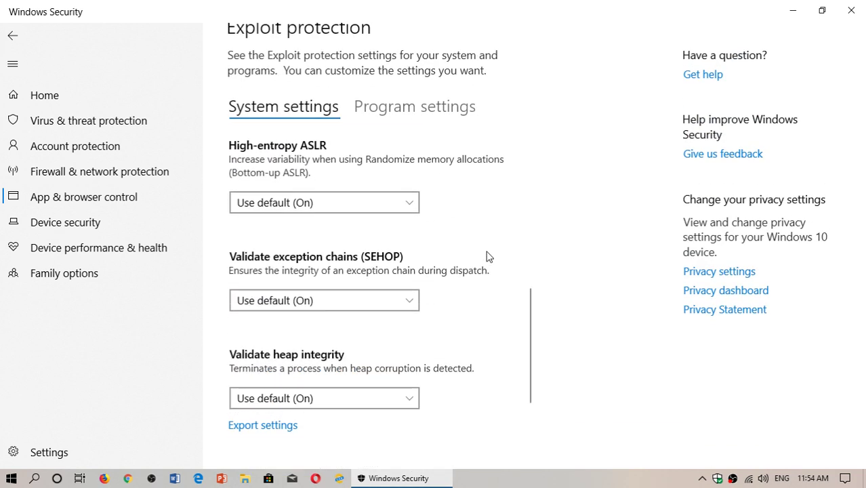
{"action": "scroll", "coordinate": [488, 256], "scroll_direction": "up", "scroll_amount": 2}
{"action": "scroll", "coordinate": [488, 256], "scroll_direction": "up", "scroll_amount": 4}
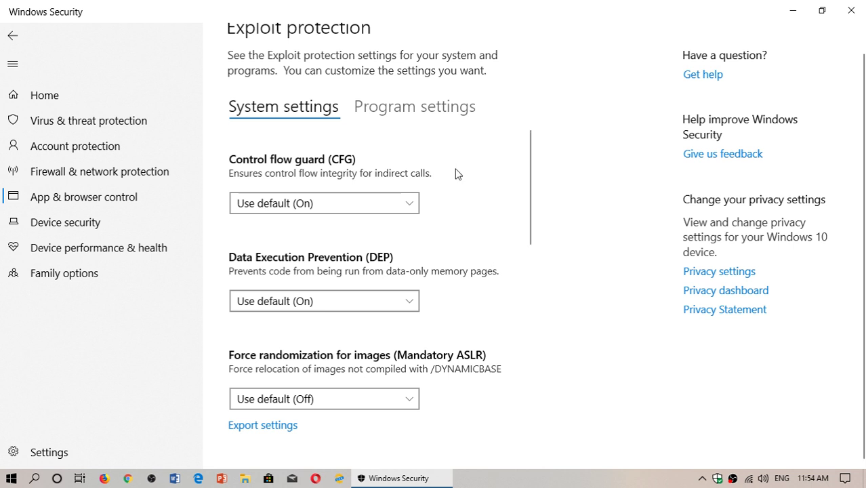
{"action": "scroll", "coordinate": [456, 173], "scroll_direction": "down", "scroll_amount": 1}
{"action": "scroll", "coordinate": [457, 173], "scroll_direction": "down", "scroll_amount": 2}
{"action": "scroll", "coordinate": [456, 173], "scroll_direction": "down", "scroll_amount": 1}
{"action": "scroll", "coordinate": [456, 173], "scroll_direction": "down", "scroll_amount": 1}
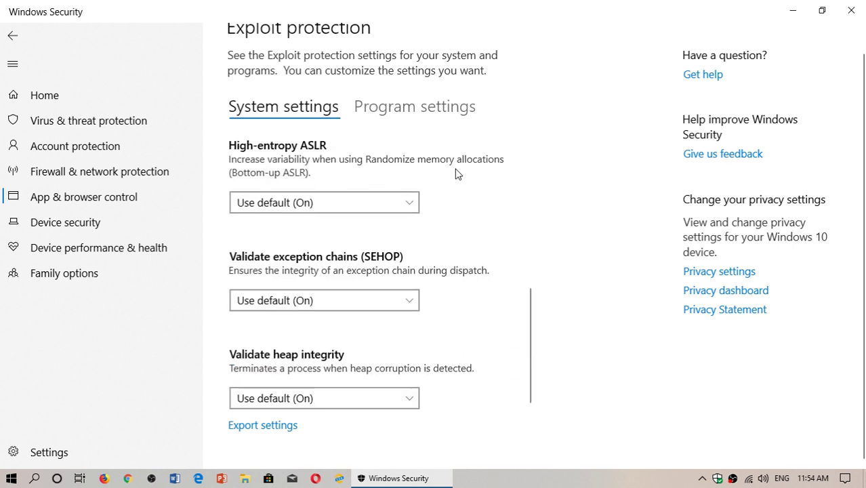
{"action": "scroll", "coordinate": [457, 174], "scroll_direction": "up", "scroll_amount": 3}
{"action": "scroll", "coordinate": [456, 174], "scroll_direction": "up", "scroll_amount": 1}
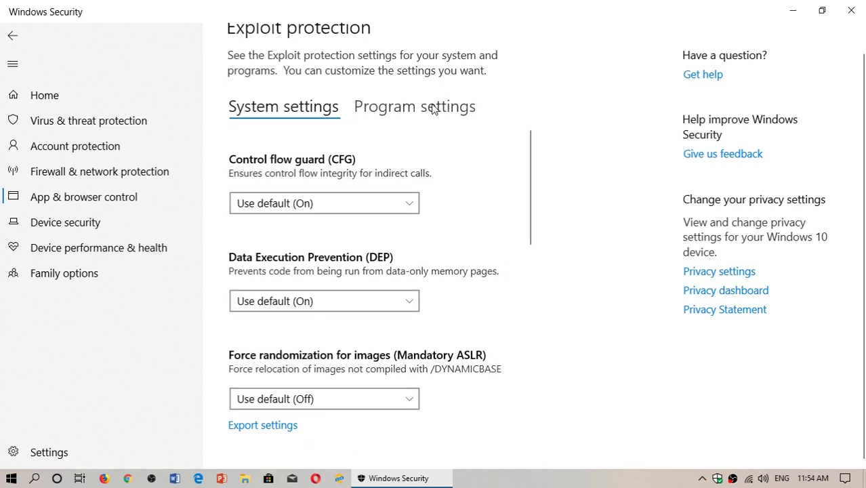
Switch to Program settings and scroll through the per-program override list.
{"action": "left_click", "coordinate": [434, 110]}
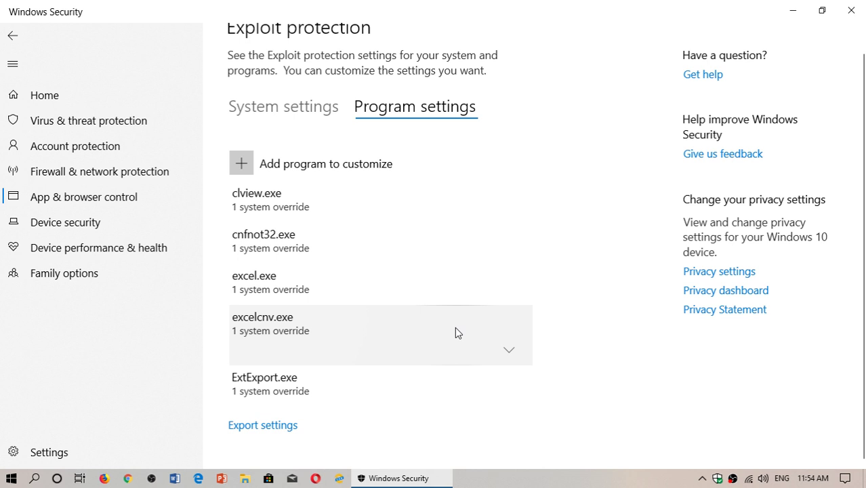
{"action": "scroll", "coordinate": [455, 327], "scroll_direction": "down", "scroll_amount": 2}
{"action": "scroll", "coordinate": [455, 327], "scroll_direction": "down", "scroll_amount": 1}
{"action": "scroll", "coordinate": [455, 327], "scroll_direction": "down", "scroll_amount": 2}
{"action": "scroll", "coordinate": [455, 327], "scroll_direction": "down", "scroll_amount": 3}
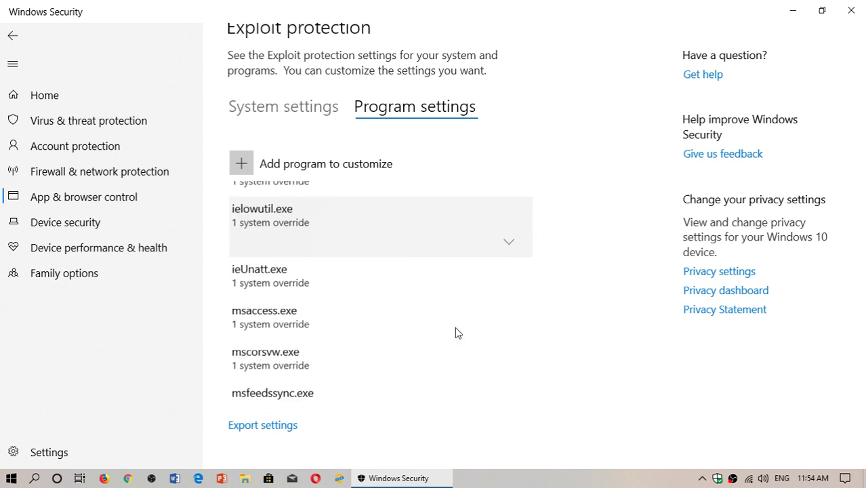
{"action": "scroll", "coordinate": [455, 327], "scroll_direction": "down", "scroll_amount": 2}
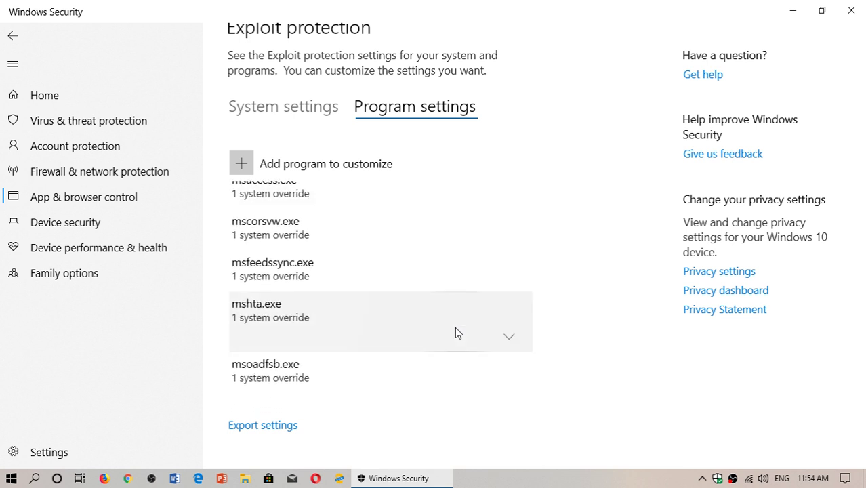
{"action": "scroll", "coordinate": [455, 327], "scroll_direction": "down", "scroll_amount": 2}
{"action": "scroll", "coordinate": [455, 326], "scroll_direction": "up", "scroll_amount": 1}
{"action": "scroll", "coordinate": [454, 327], "scroll_direction": "up", "scroll_amount": 8}
{"action": "scroll", "coordinate": [455, 327], "scroll_direction": "up", "scroll_amount": 5}
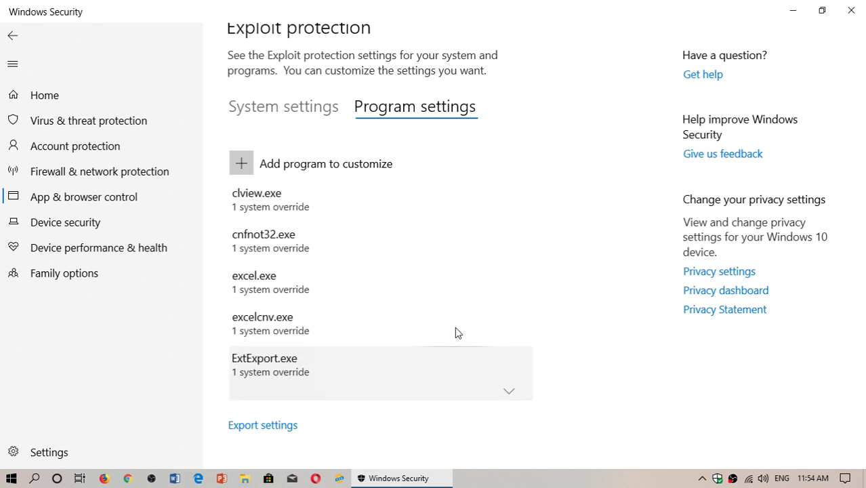
Flip to System settings and back, then expand and collapse the clview.exe entry.
{"action": "left_click", "coordinate": [280, 107]}
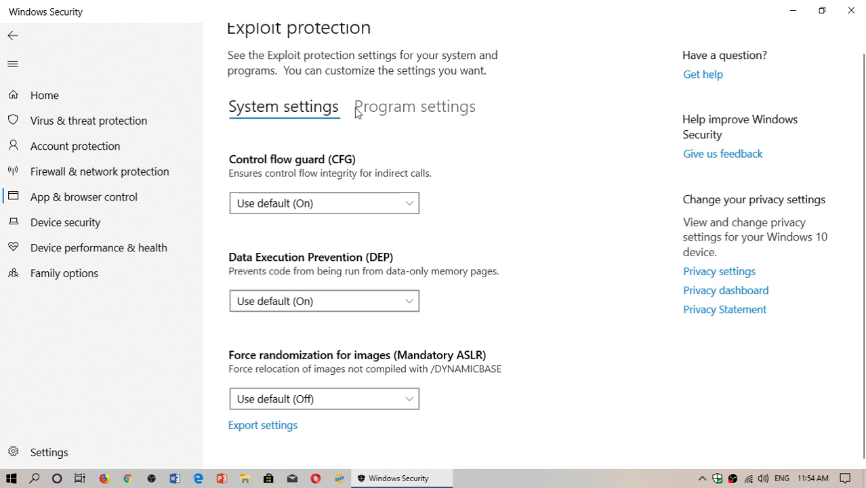
{"action": "left_click", "coordinate": [414, 111]}
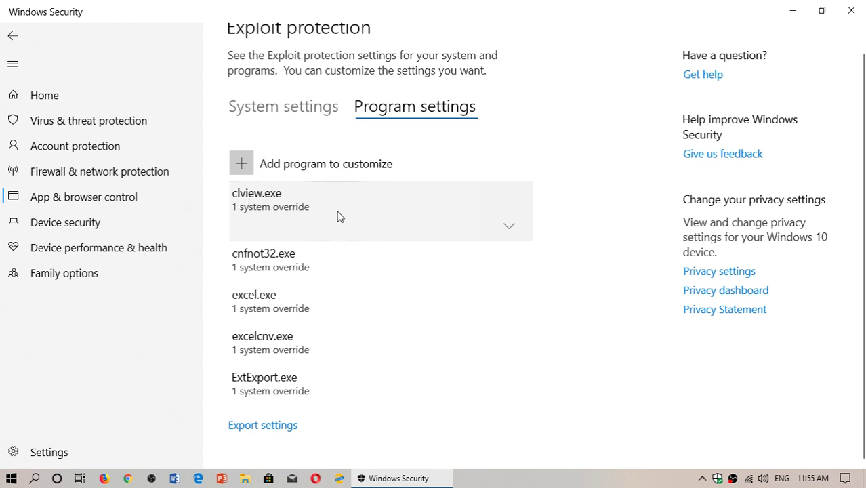
{"action": "left_click", "coordinate": [508, 227]}
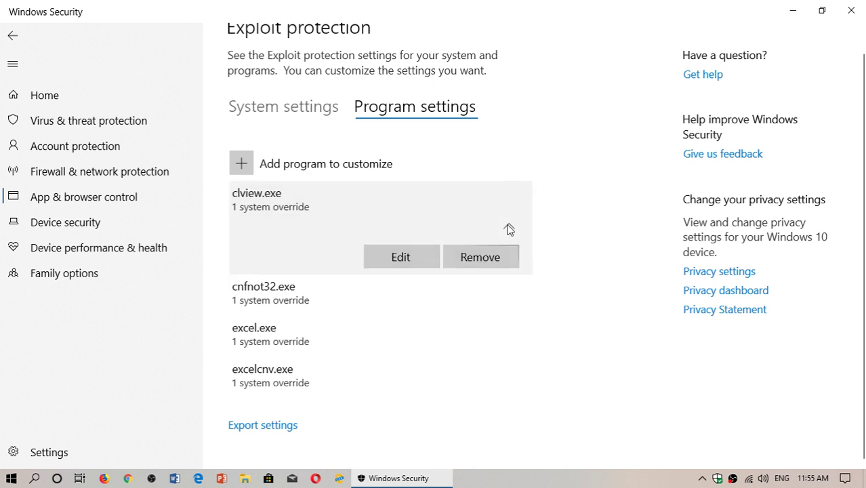
{"action": "left_click", "coordinate": [509, 229]}
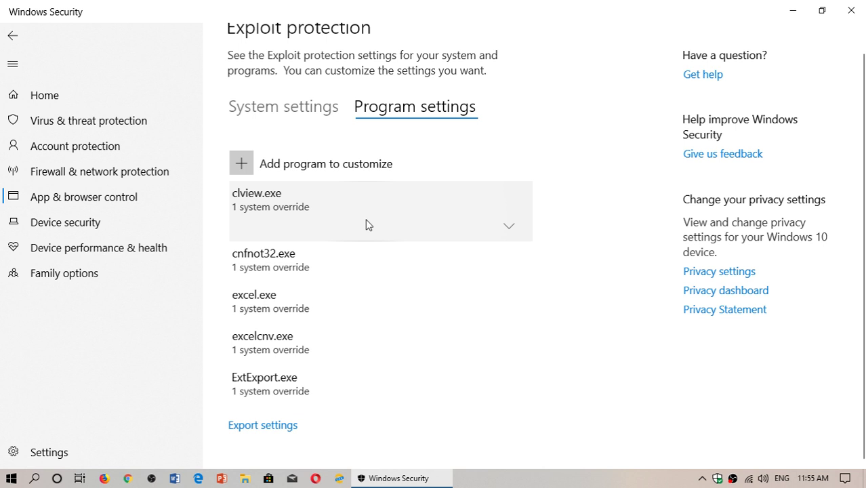
{"action": "scroll", "coordinate": [345, 322], "scroll_direction": "down", "scroll_amount": 3}
{"action": "scroll", "coordinate": [345, 322], "scroll_direction": "down", "scroll_amount": 3}
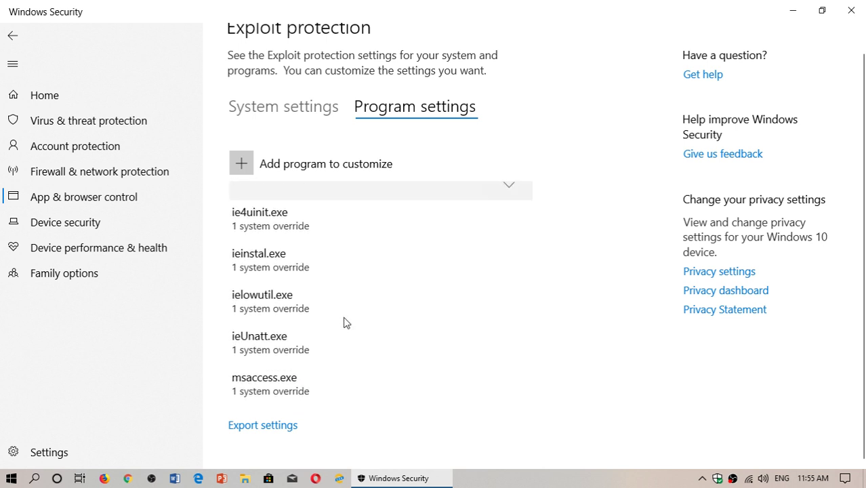
{"action": "scroll", "coordinate": [344, 321], "scroll_direction": "down", "scroll_amount": 3}
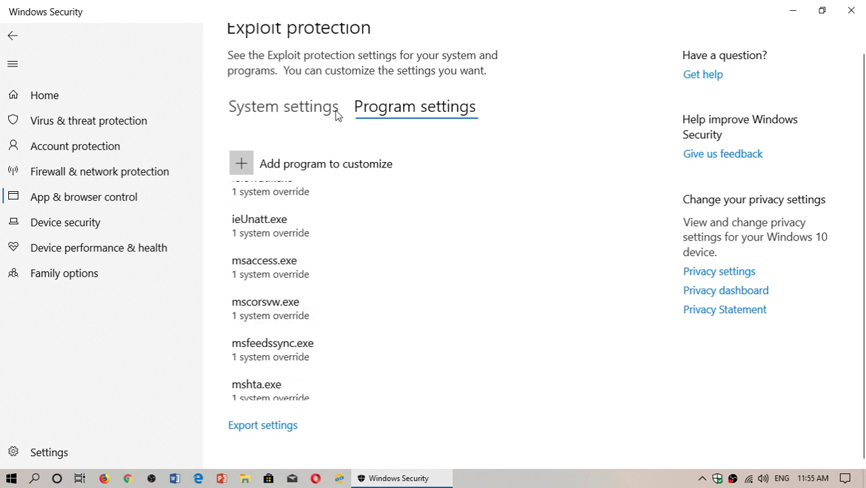
Return to the System settings tab and review default mitigations such as CFG and DEP.
{"action": "left_click", "coordinate": [255, 113]}
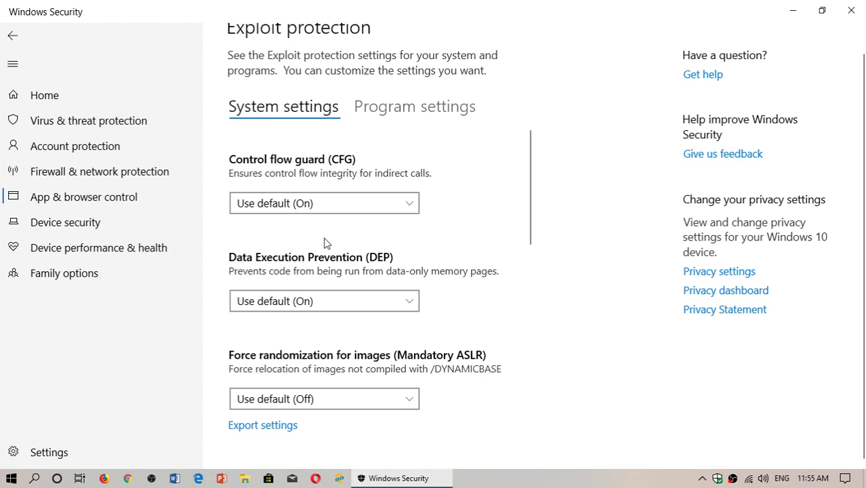
{"action": "scroll", "coordinate": [324, 243], "scroll_direction": "down", "scroll_amount": 2}
{"action": "scroll", "coordinate": [324, 242], "scroll_direction": "down", "scroll_amount": 2}
{"action": "scroll", "coordinate": [324, 243], "scroll_direction": "down", "scroll_amount": 2}
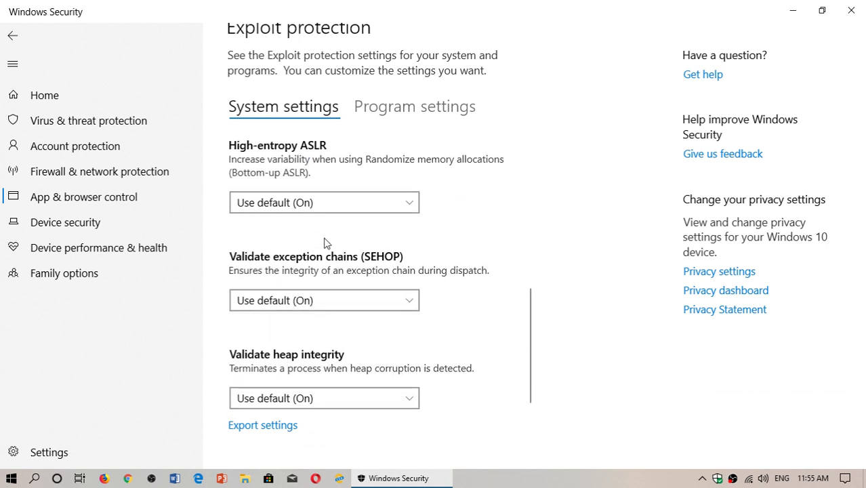
{"action": "scroll", "coordinate": [324, 243], "scroll_direction": "up", "scroll_amount": 3}
{"action": "scroll", "coordinate": [324, 243], "scroll_direction": "up", "scroll_amount": 3}
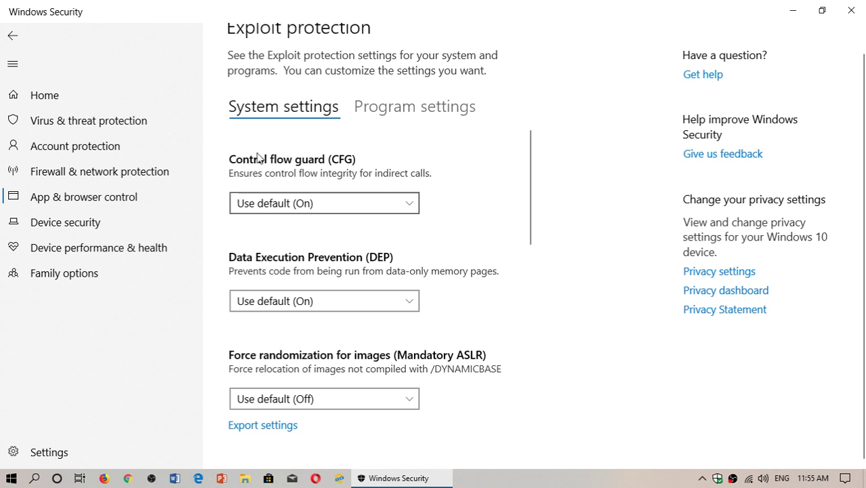
Back out through App & browser control to the Security at a glance home page.
{"action": "left_click", "coordinate": [14, 37]}
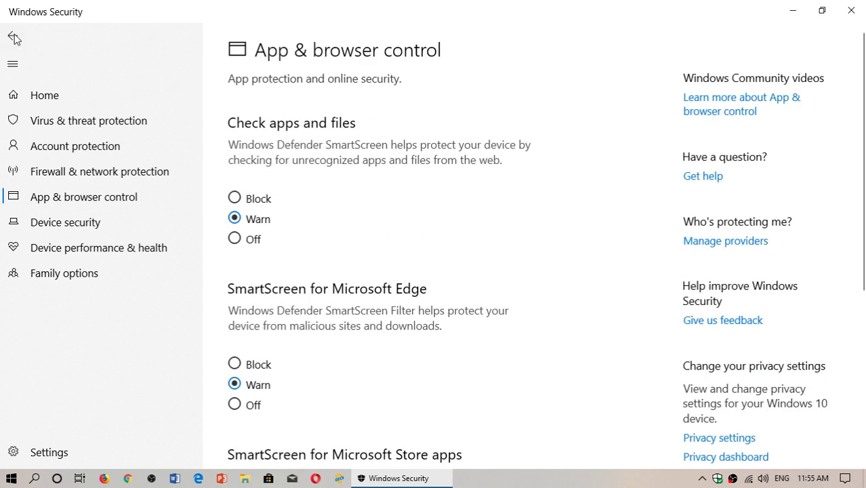
{"action": "left_click", "coordinate": [14, 37]}
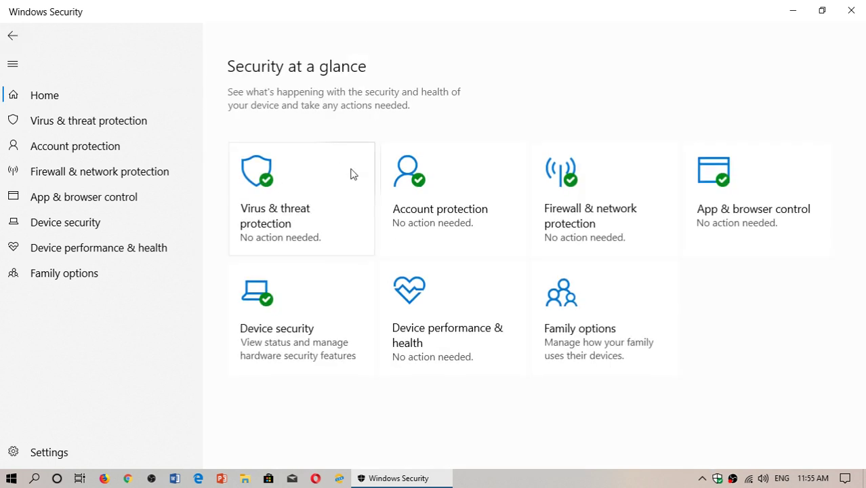